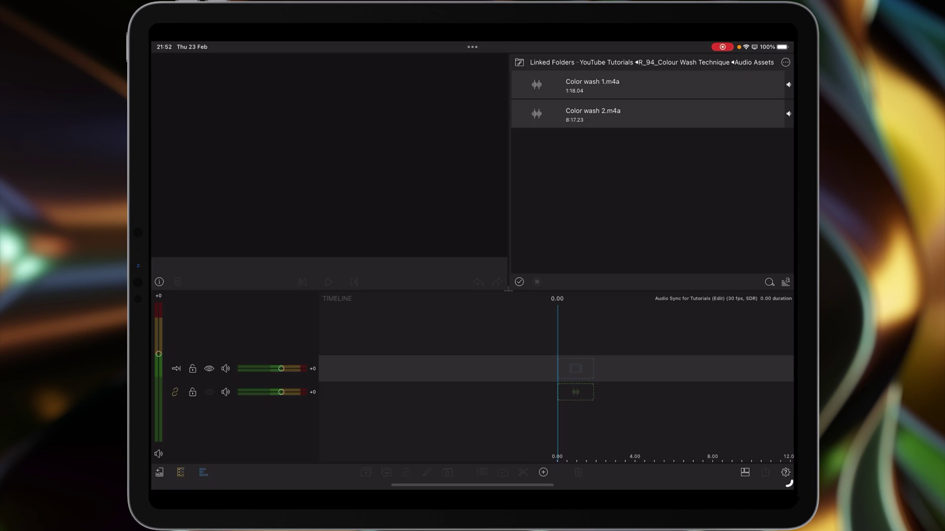
# - Verify Multicam Studio is purchased under Settings > Add-Ons, then reopen the Add menu
pyautogui.click(543, 473)
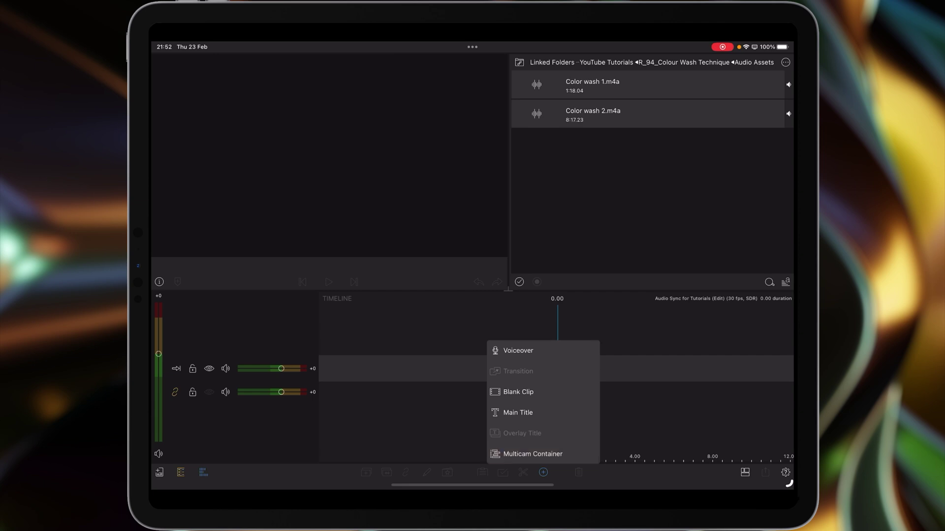
pyautogui.click(543, 472)
pyautogui.click(786, 473)
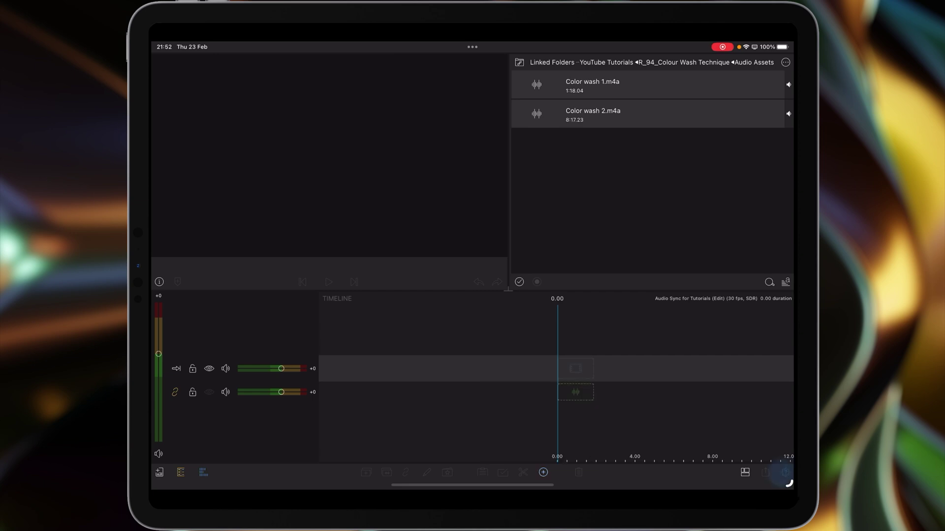
pyautogui.click(637, 146)
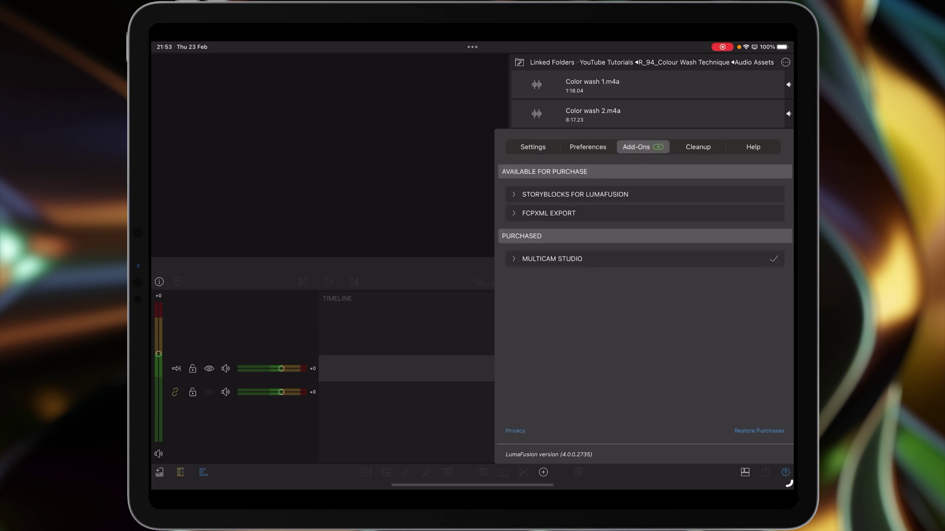
pyautogui.click(543, 473)
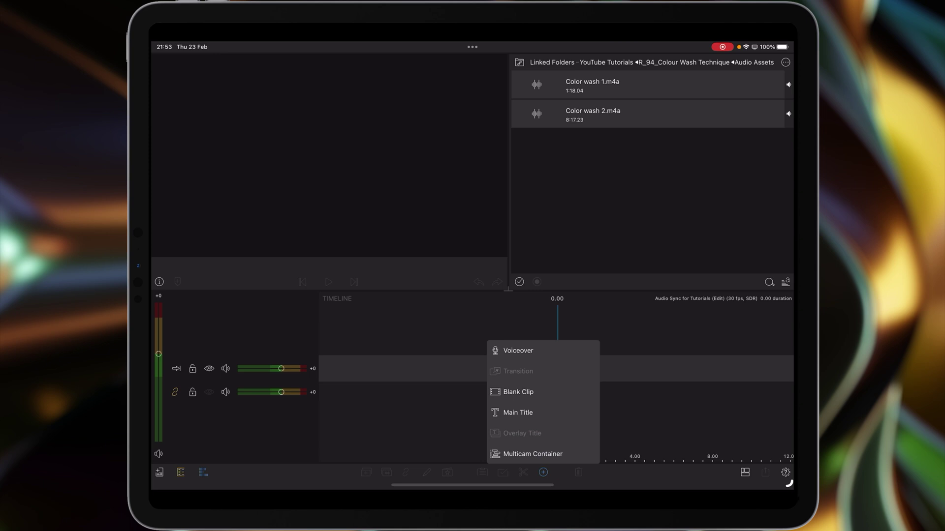
# - Add a Multicam 1 container to the timeline and scrub through it back to its start
pyautogui.click(547, 454)
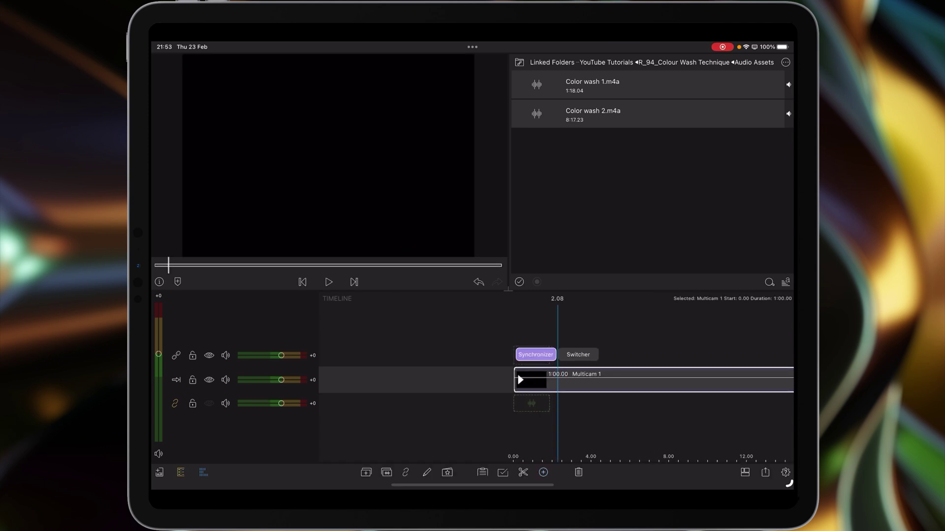
pyautogui.moveTo(641, 421); pyautogui.dragTo(553, 421)
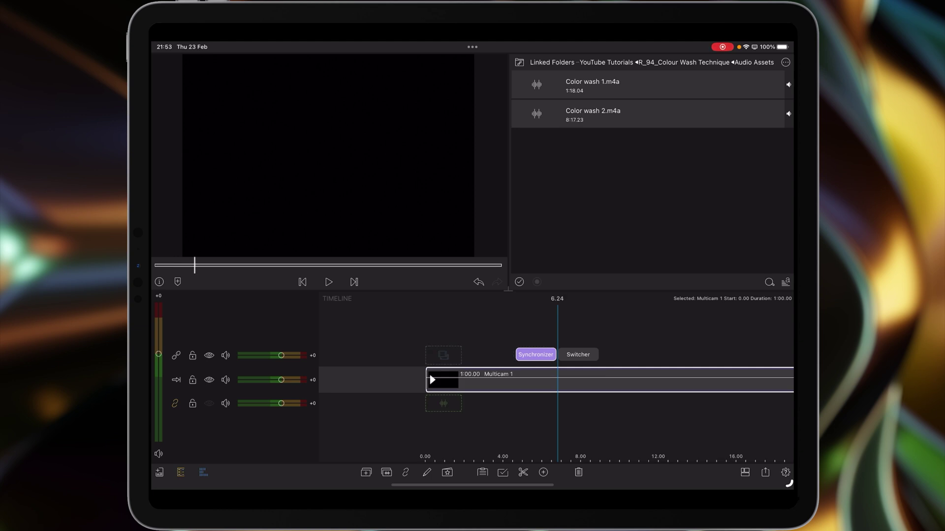
pyautogui.moveTo(491, 405); pyautogui.dragTo(620, 405)
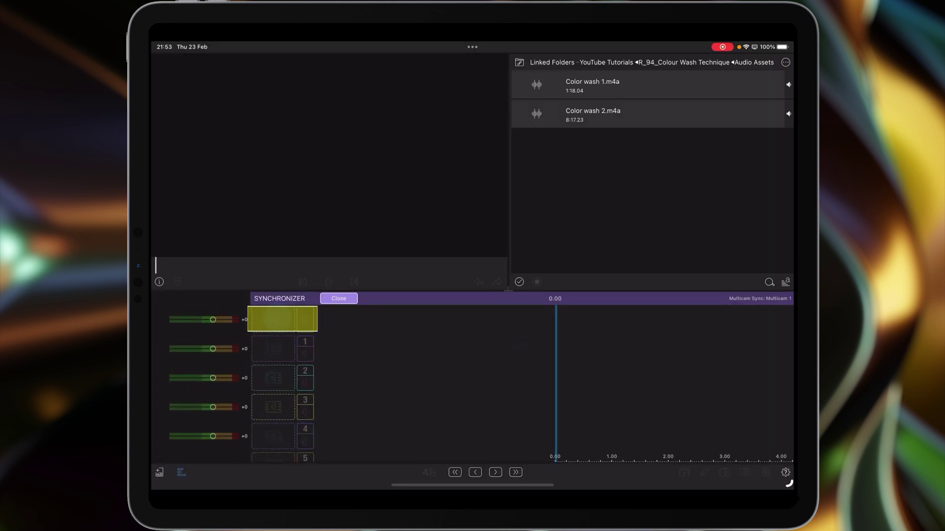
pyautogui.moveTo(325, 319); pyautogui.dragTo(347, 413)
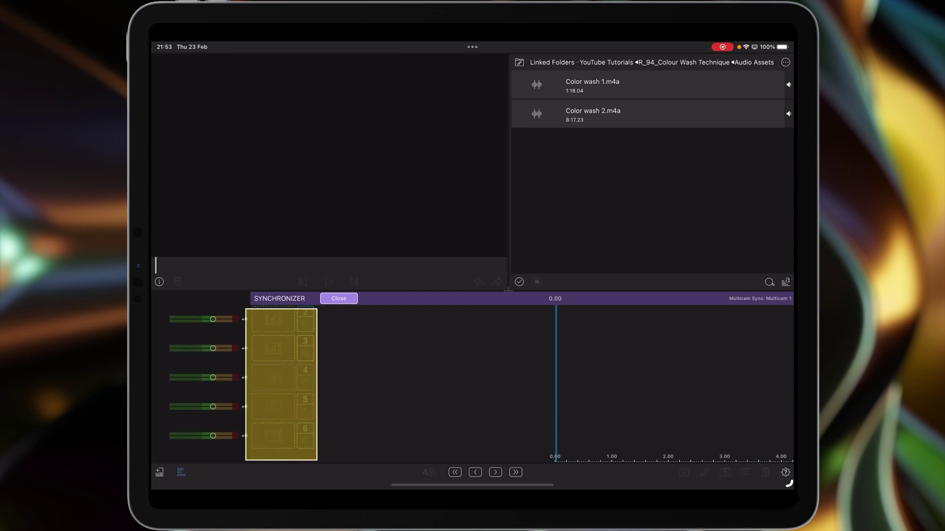
pyautogui.moveTo(353, 361); pyautogui.dragTo(355, 422)
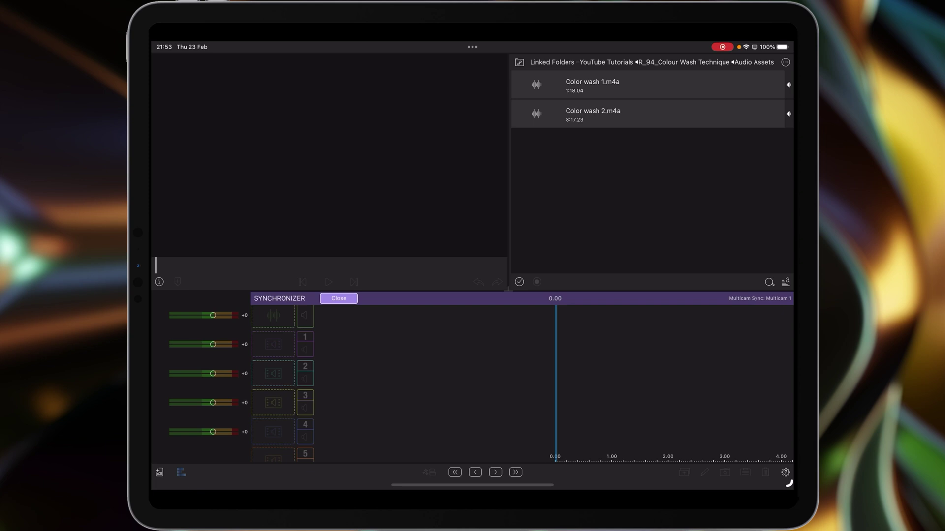
pyautogui.moveTo(380, 399); pyautogui.dragTo(380, 362)
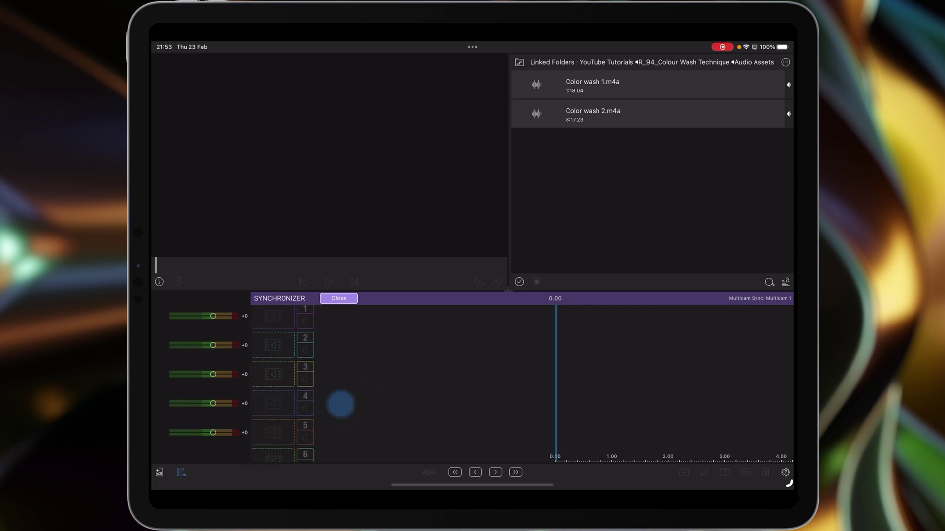
pyautogui.moveTo(328, 343); pyautogui.dragTo(337, 430)
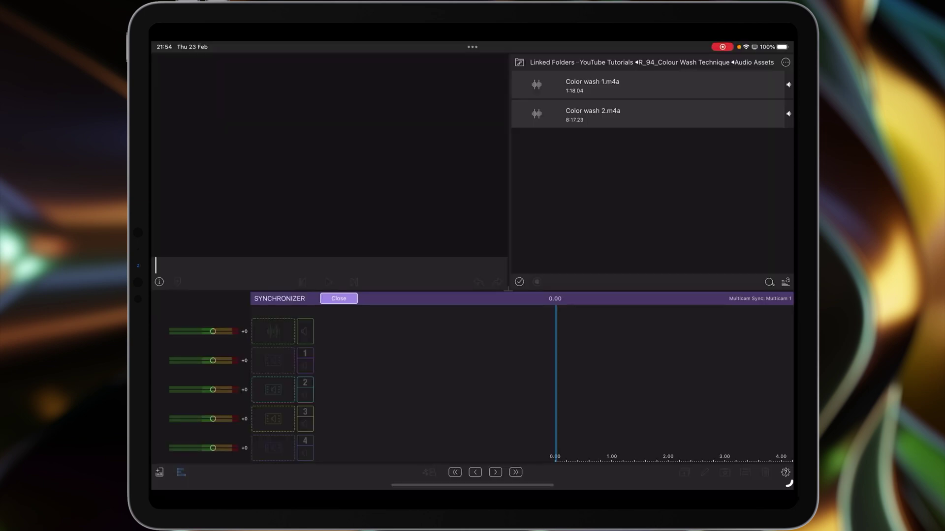
# - Place Color wash 1.m4a as the Synchronizer's master audio track and scrub through it
pyautogui.moveTo(536, 85); pyautogui.dragTo(274, 331)
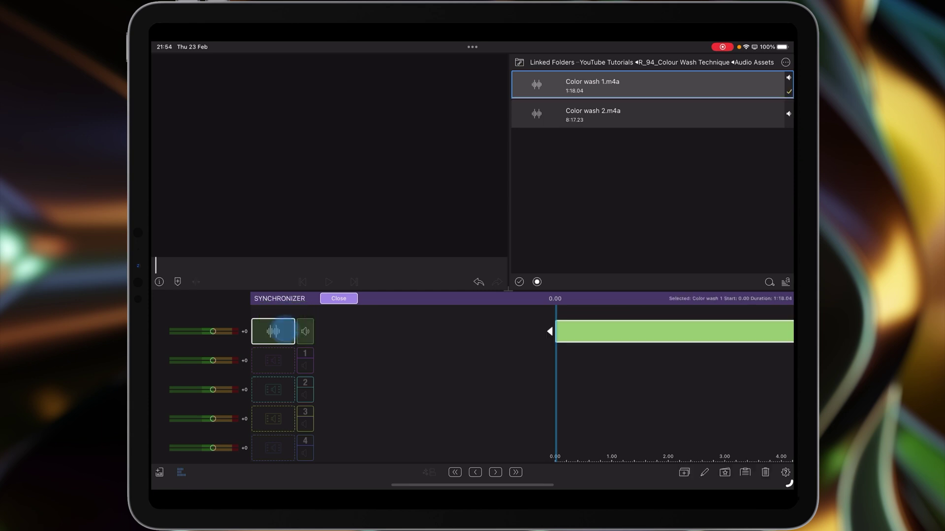
pyautogui.moveTo(664, 414)
pyautogui.mouseDown()
pyautogui.moveTo(624, 402)
pyautogui.moveTo(647, 378)
pyautogui.moveTo(600, 384)
pyautogui.mouseUp()
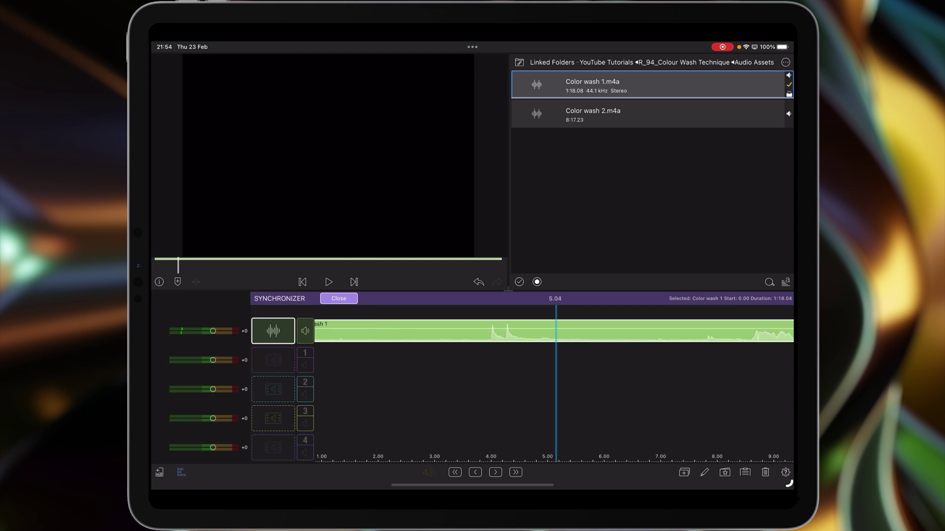
pyautogui.moveTo(527, 400); pyautogui.dragTo(644, 388)
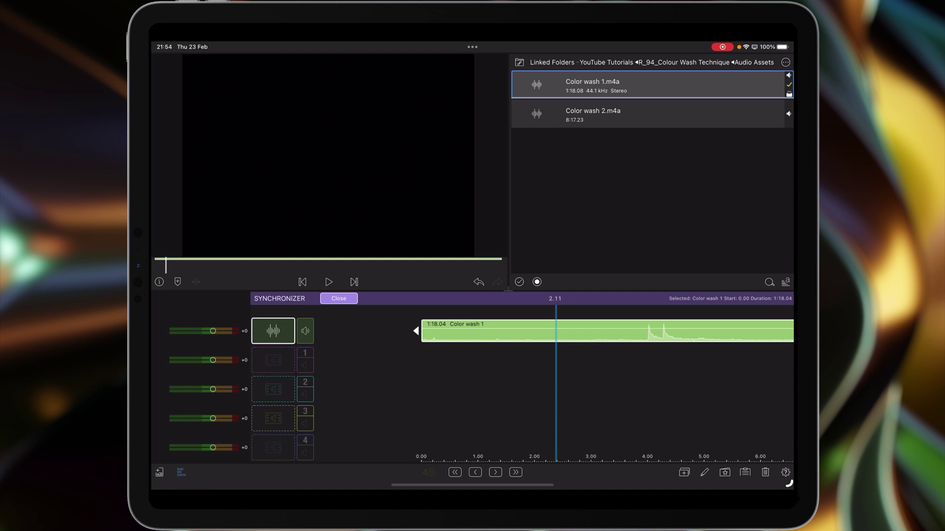
pyautogui.moveTo(471, 388); pyautogui.dragTo(548, 387)
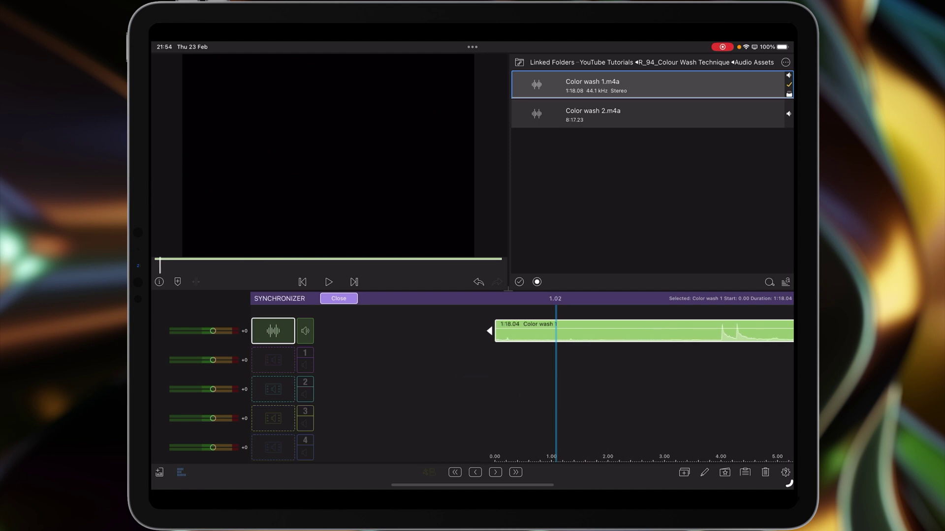
# - Put the RPReplay screen recording from the Photos library onto angle 1
pyautogui.click(519, 62)
pyautogui.click(517, 89)
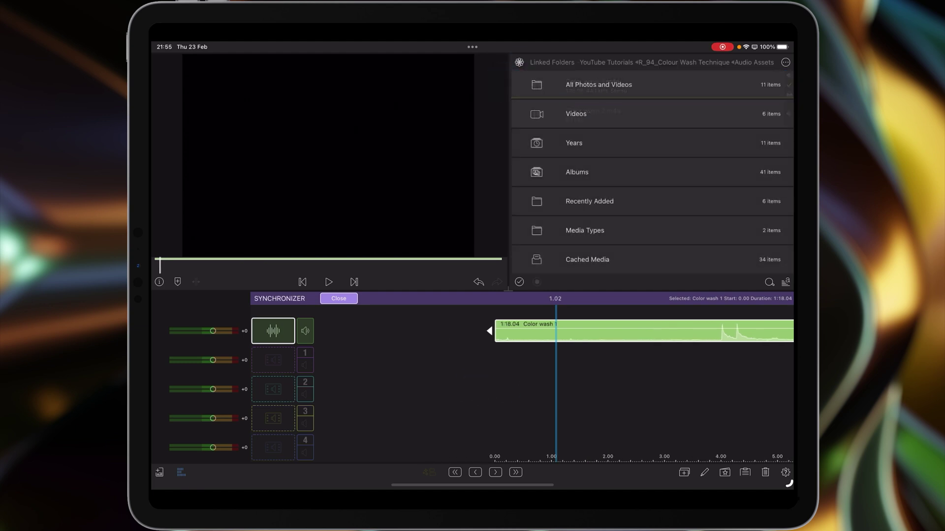
pyautogui.click(650, 84)
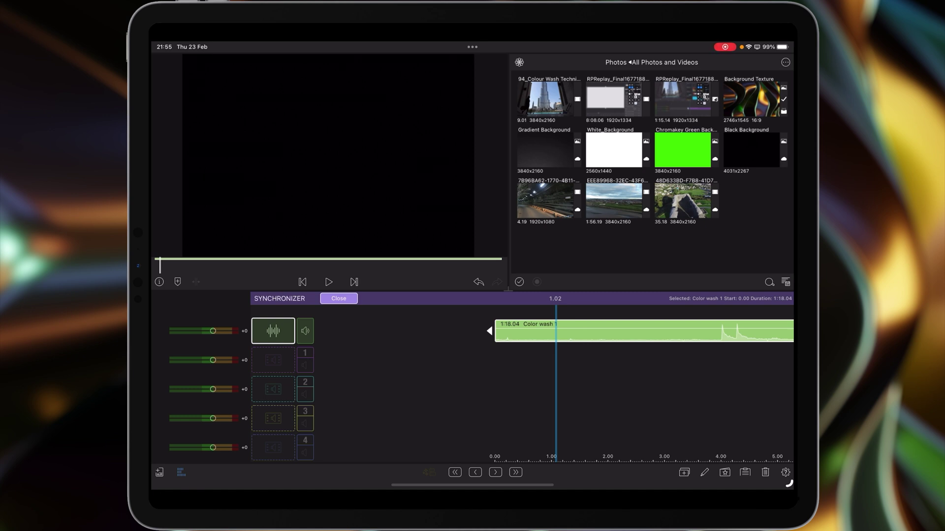
pyautogui.moveTo(687, 100); pyautogui.dragTo(274, 361)
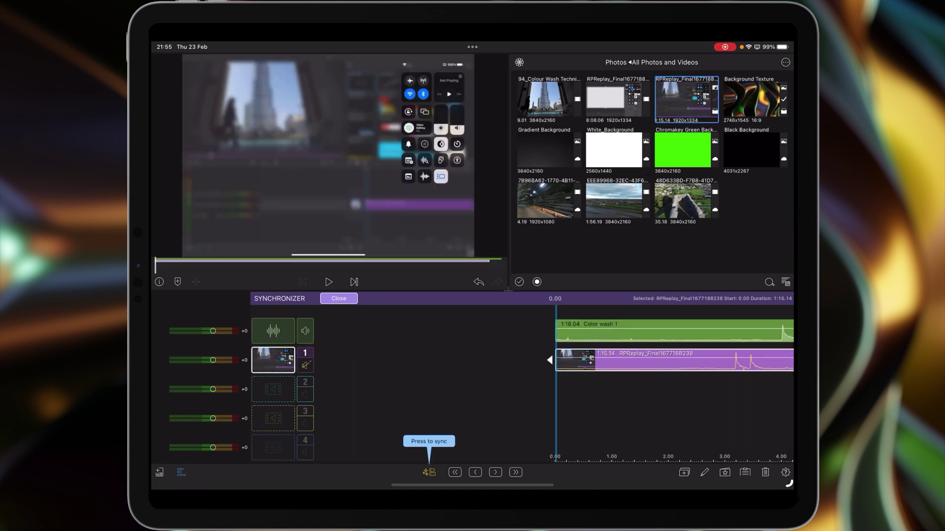
# - Toggle angle 1's audio on and back to muted, then bring up the sync methods
pyautogui.click(304, 363)
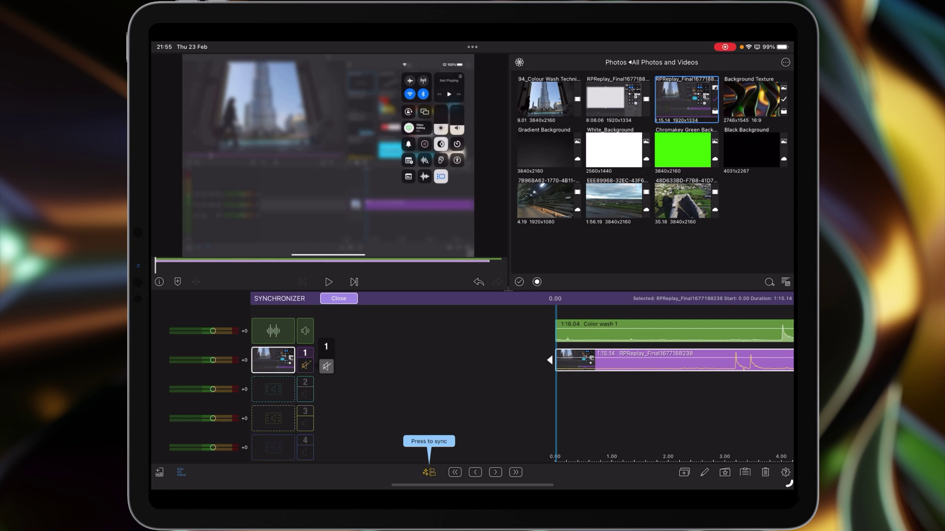
pyautogui.click(305, 365)
pyautogui.click(305, 365)
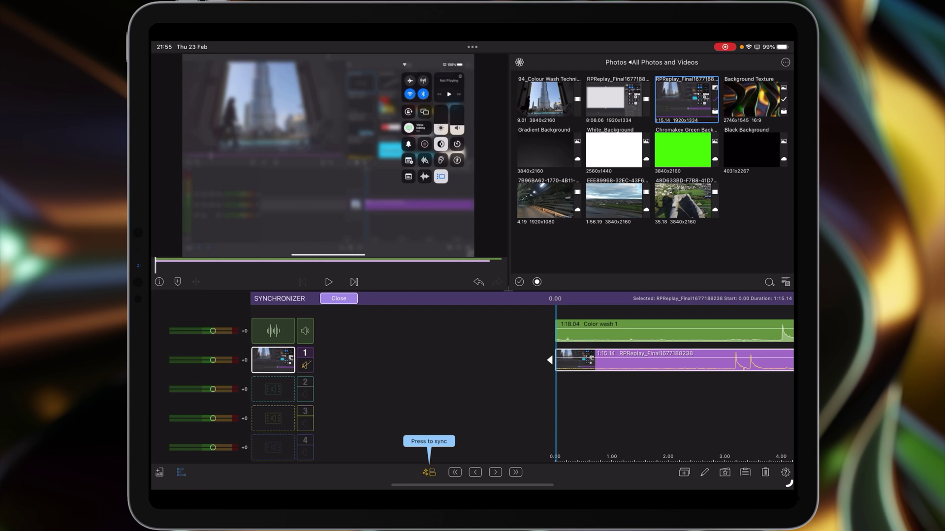
pyautogui.click(429, 473)
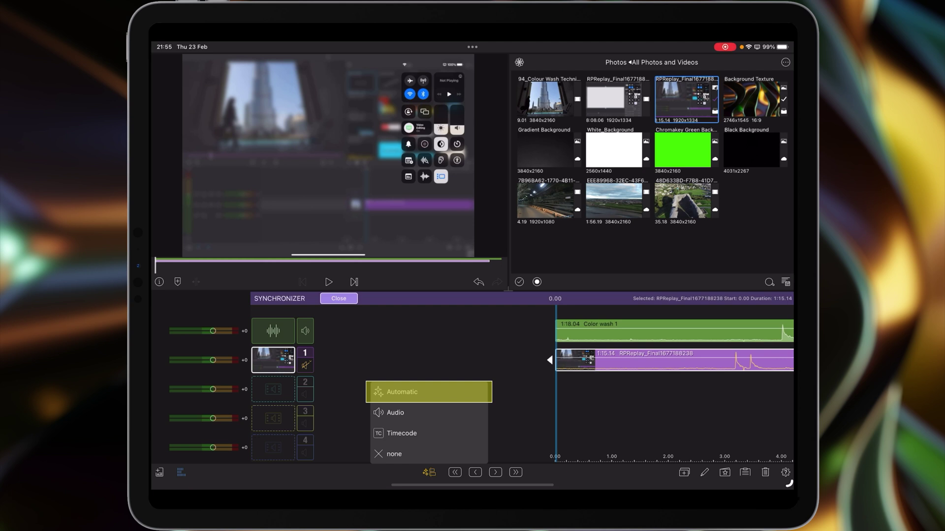
# - Auto-sync angle 1 to Color wash 1 and scrub to confirm the waveforms match
pyautogui.click(428, 392)
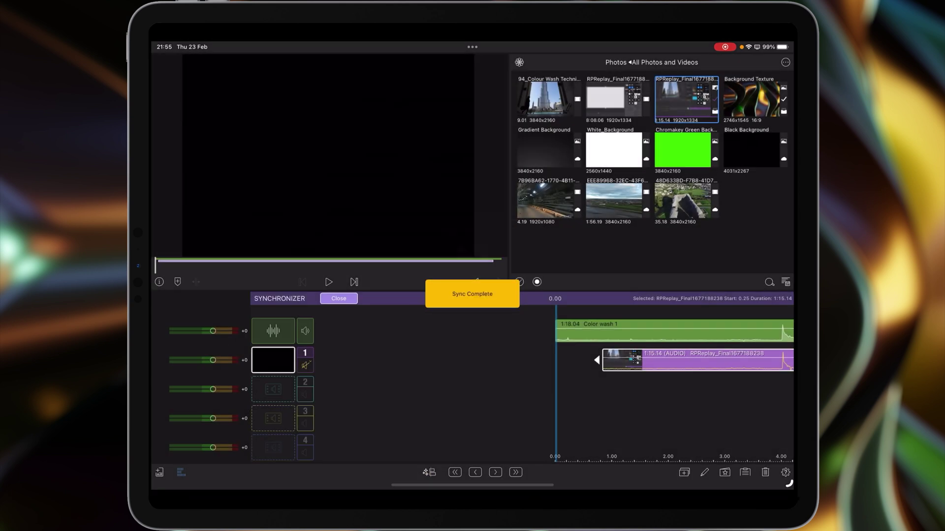
pyautogui.moveTo(751, 424); pyautogui.dragTo(576, 432)
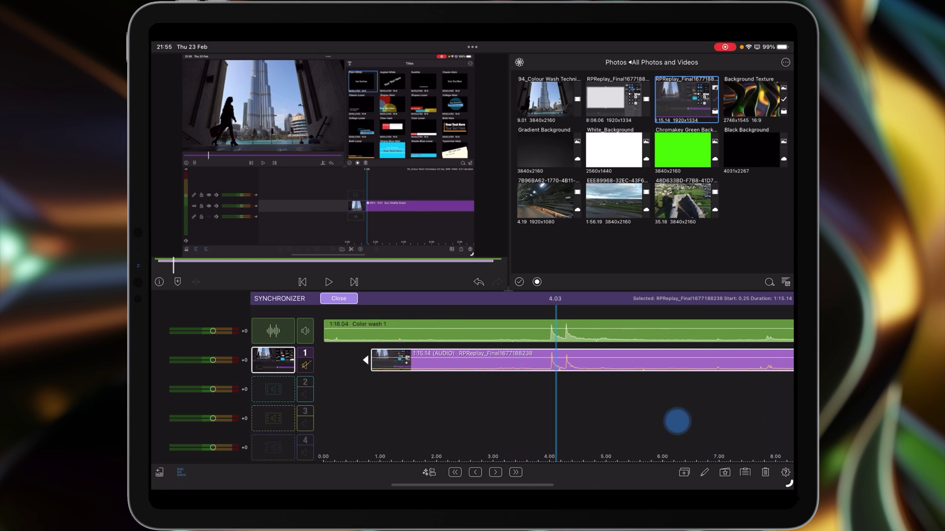
pyautogui.moveTo(677, 420)
pyautogui.mouseDown()
pyautogui.moveTo(657, 420)
pyautogui.moveTo(656, 407)
pyautogui.moveTo(612, 411)
pyautogui.mouseUp()
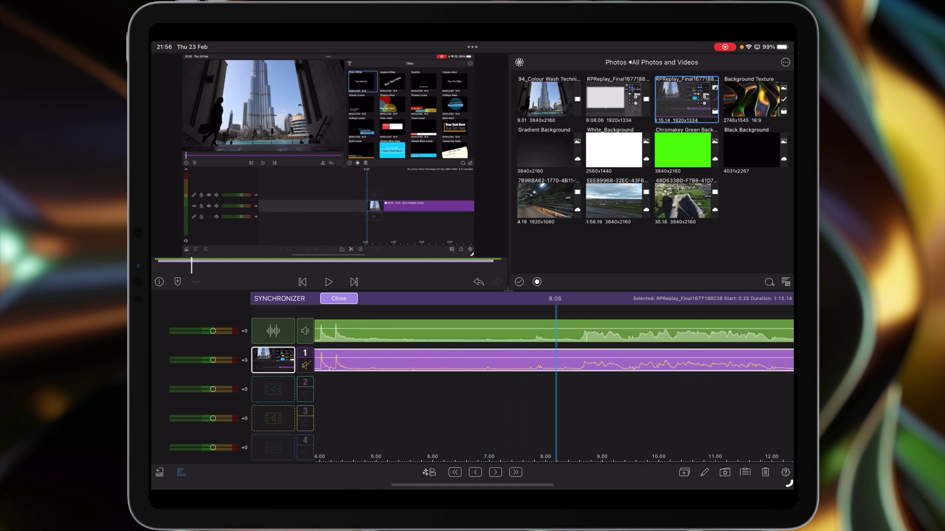
# - Back on the main timeline, split the multicam clip at about 8.08 seconds
pyautogui.click(338, 298)
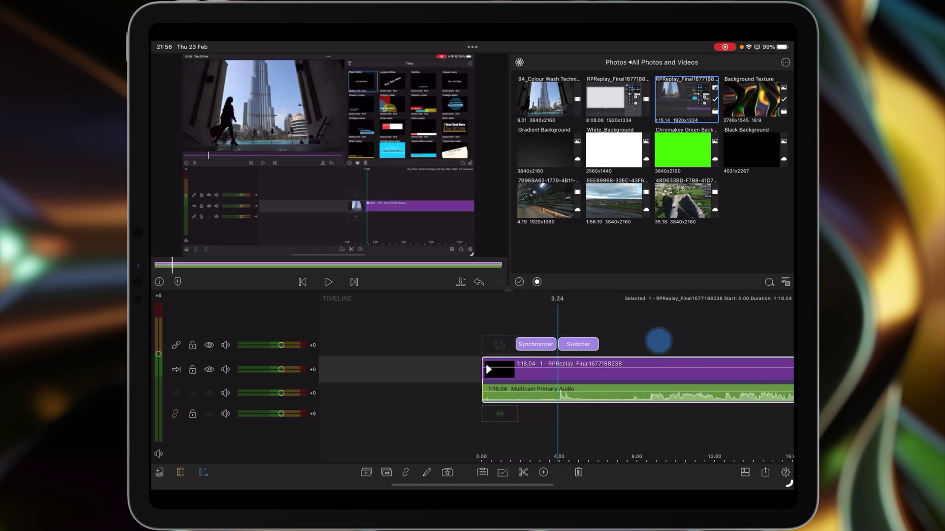
pyautogui.moveTo(724, 334)
pyautogui.mouseDown()
pyautogui.moveTo(658, 337)
pyautogui.moveTo(668, 336)
pyautogui.mouseUp()
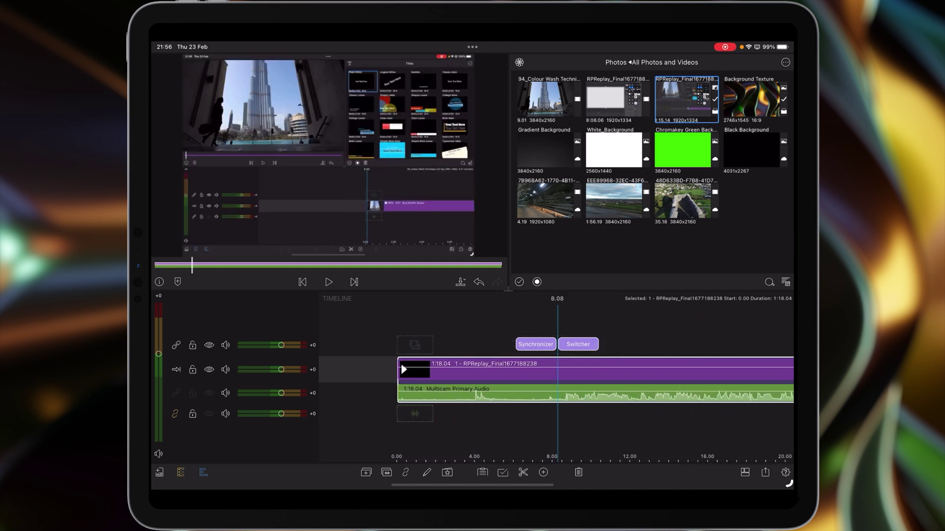
pyautogui.click(523, 473)
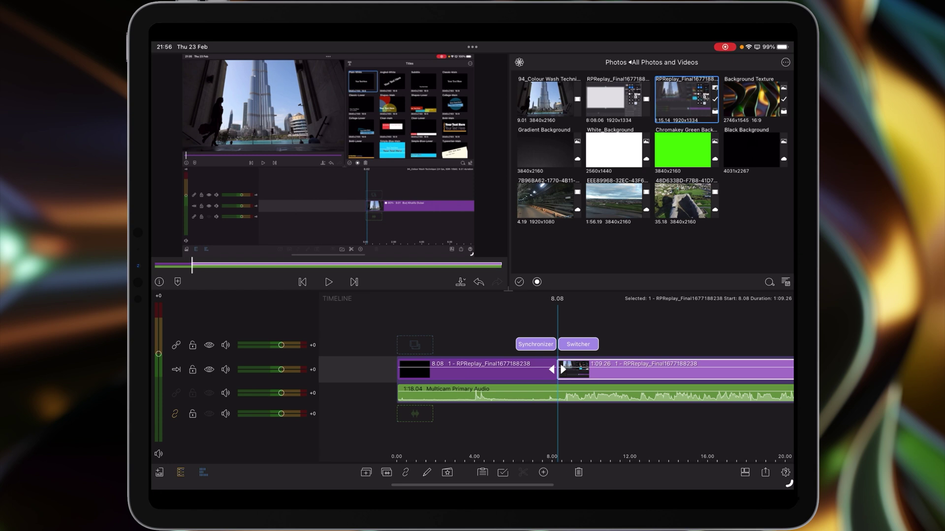
pyautogui.moveTo(657, 326); pyautogui.dragTo(688, 325)
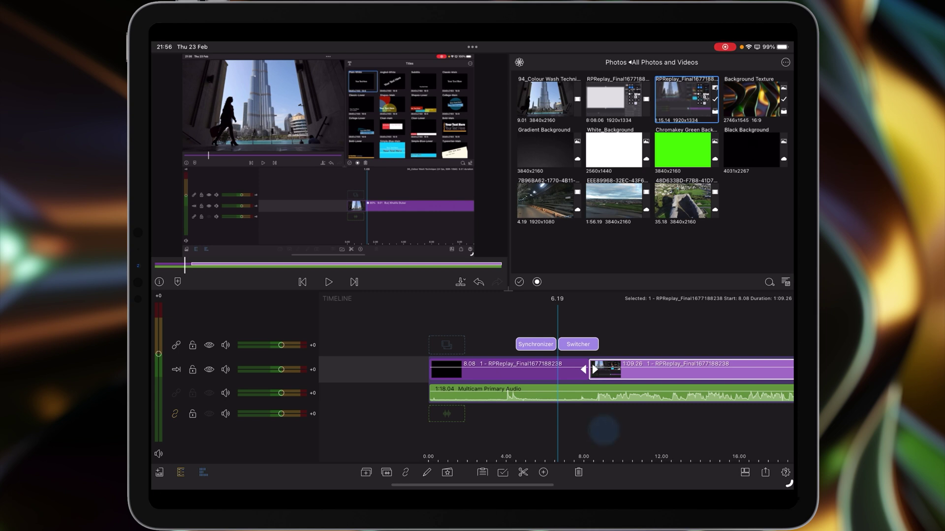
pyautogui.moveTo(604, 430); pyautogui.dragTo(636, 429)
# - Remove the opening 8.08-second piece and play the trimmed edit from the start
pyautogui.click(539, 369)
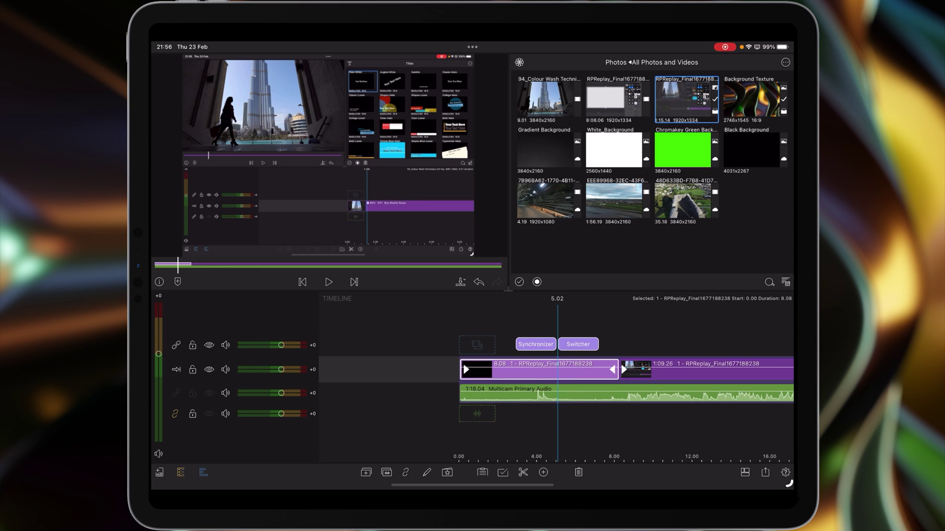
pyautogui.press('super+z')
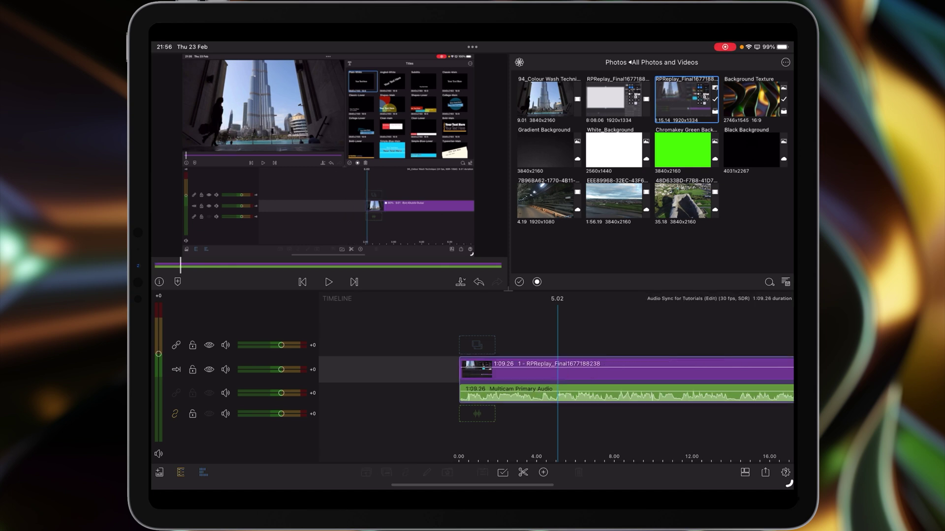
pyautogui.press('Home')
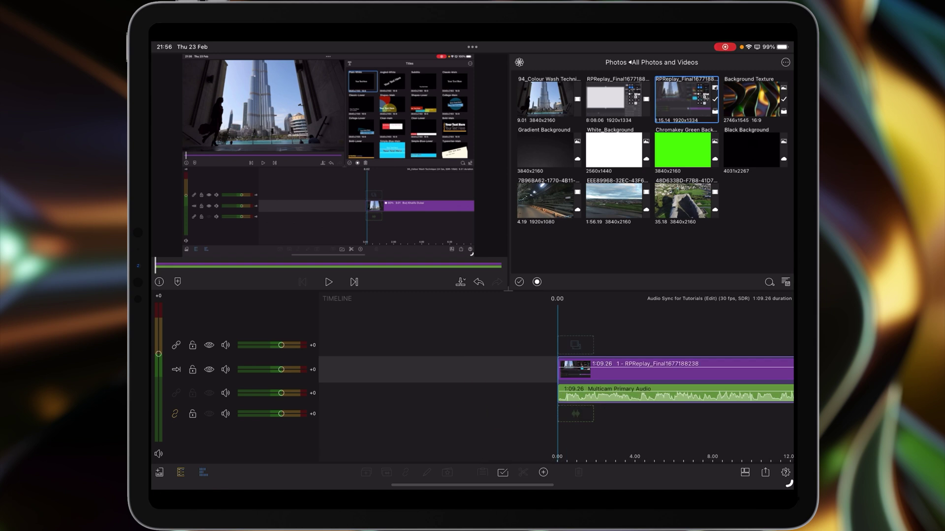
pyautogui.press('space')
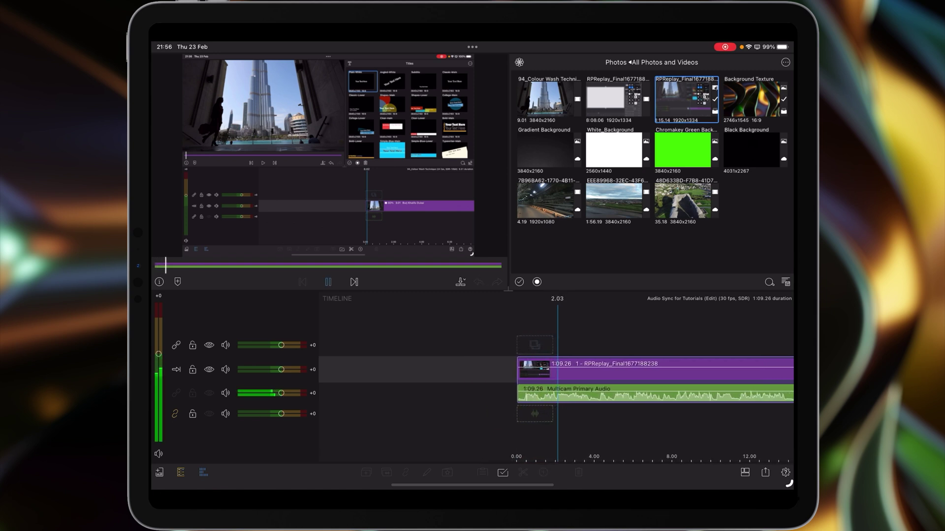
pyautogui.press('space')
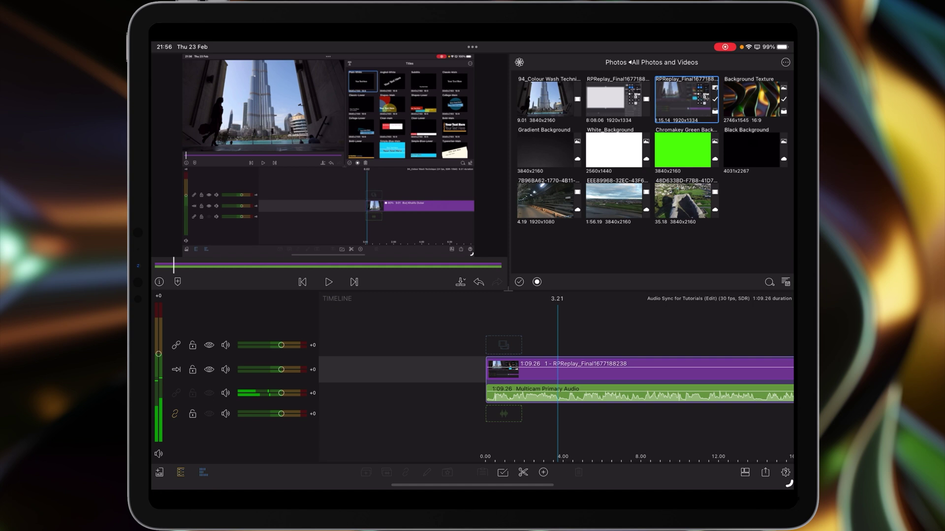
pyautogui.press('Home')
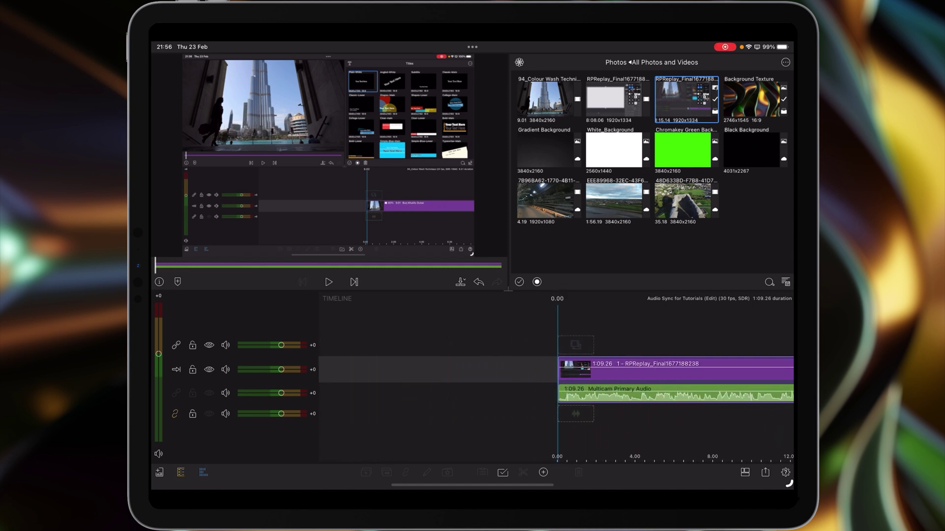